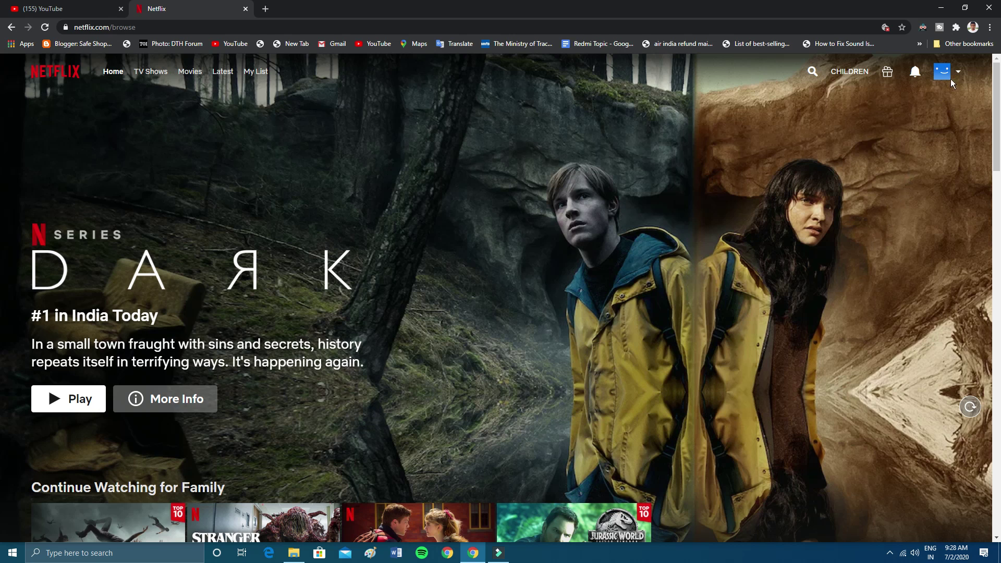
Step: Open the browser's saved passwords settings in a new tab and reveal the first netflix.com password
{"action": "mouse_move", "coordinate": [959, 74]}
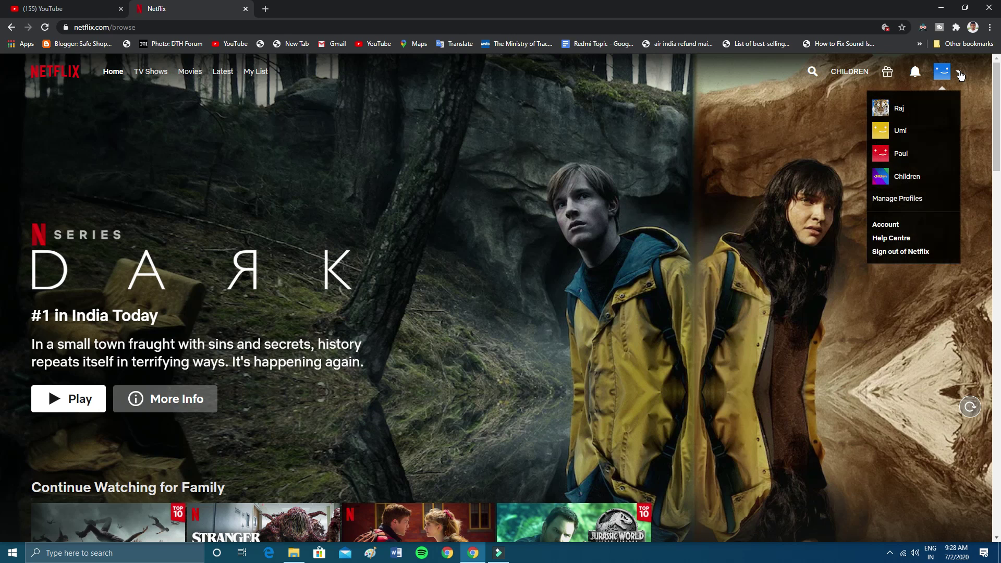
{"action": "left_click", "coordinate": [265, 10]}
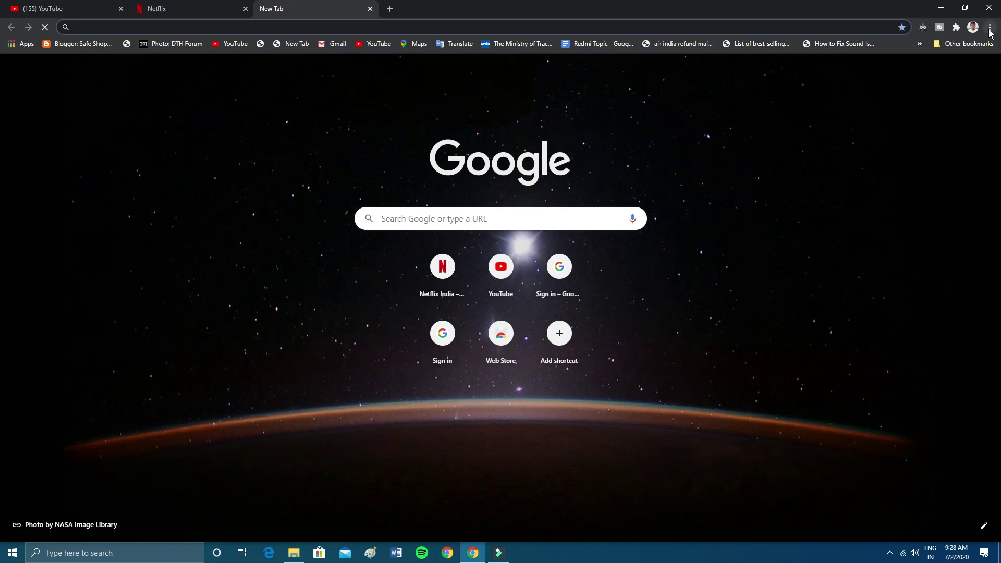
{"action": "left_click", "coordinate": [989, 28]}
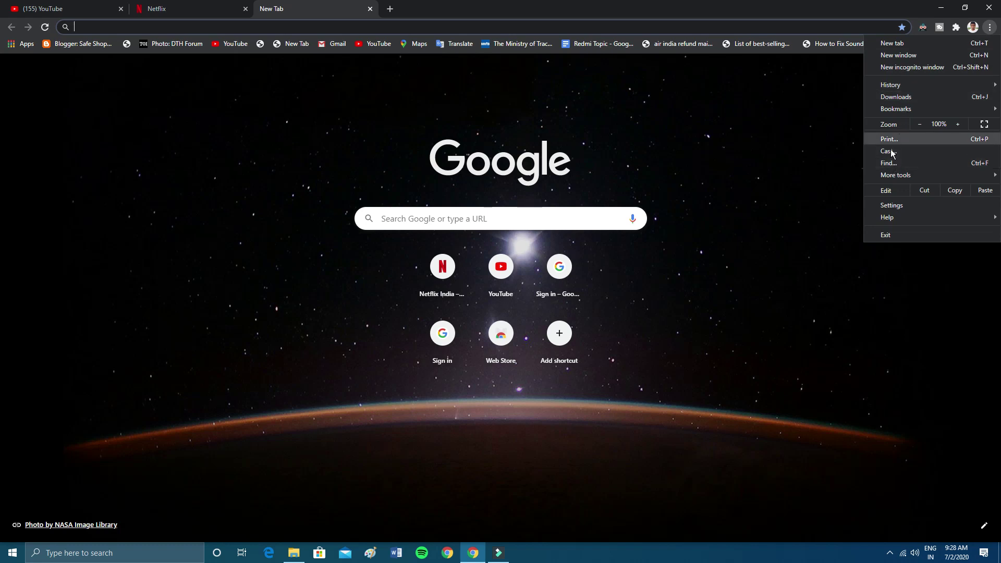
{"action": "left_click", "coordinate": [893, 205]}
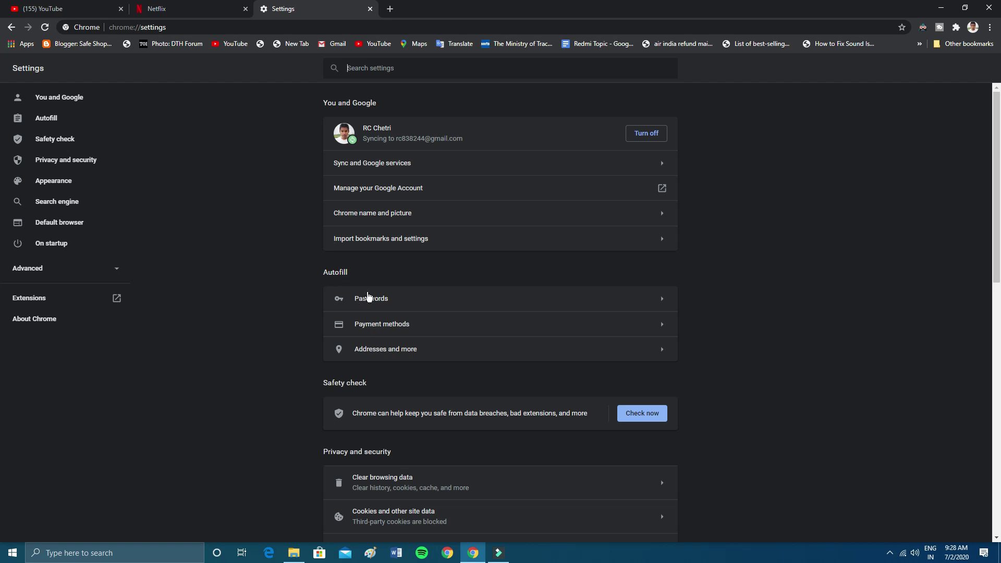
{"action": "left_click", "coordinate": [365, 301]}
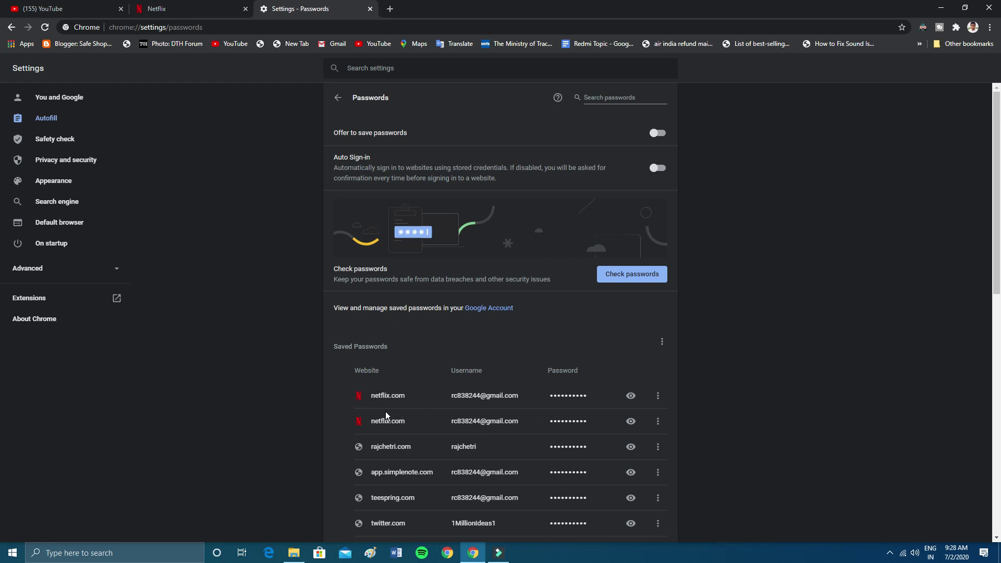
{"action": "left_click", "coordinate": [631, 399]}
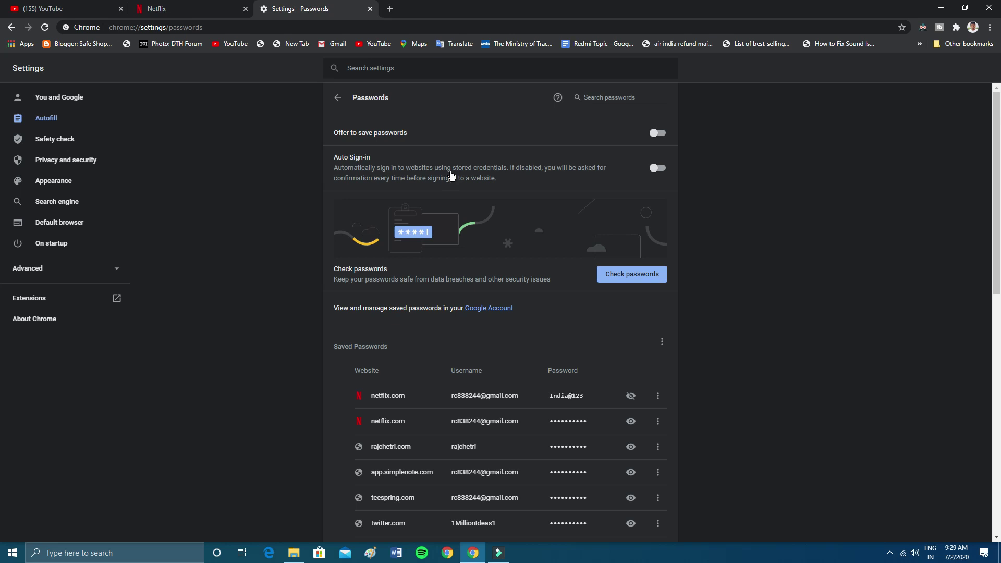
Step: Hide the revealed netflix.com password and close both the blank tab and the password settings
{"action": "left_click", "coordinate": [390, 9]}
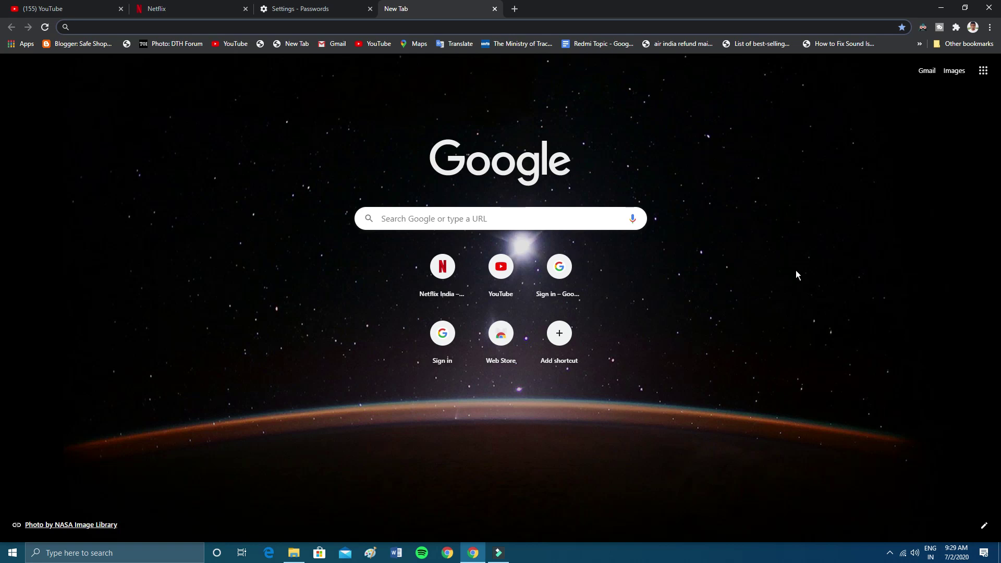
{"action": "left_click", "coordinate": [295, 9]}
{"action": "left_click", "coordinate": [417, 10]}
{"action": "left_click", "coordinate": [295, 9]}
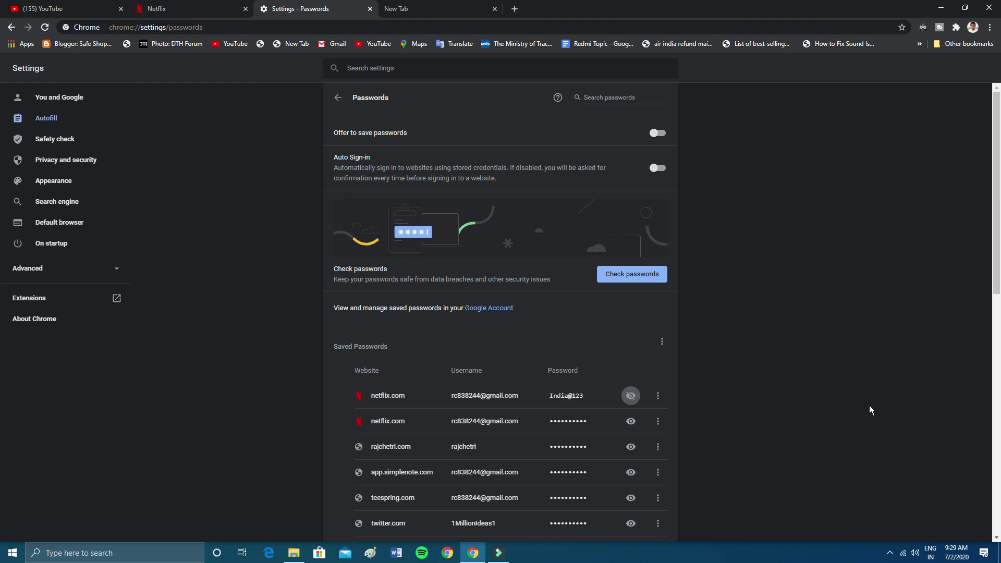
{"action": "left_click", "coordinate": [637, 395]}
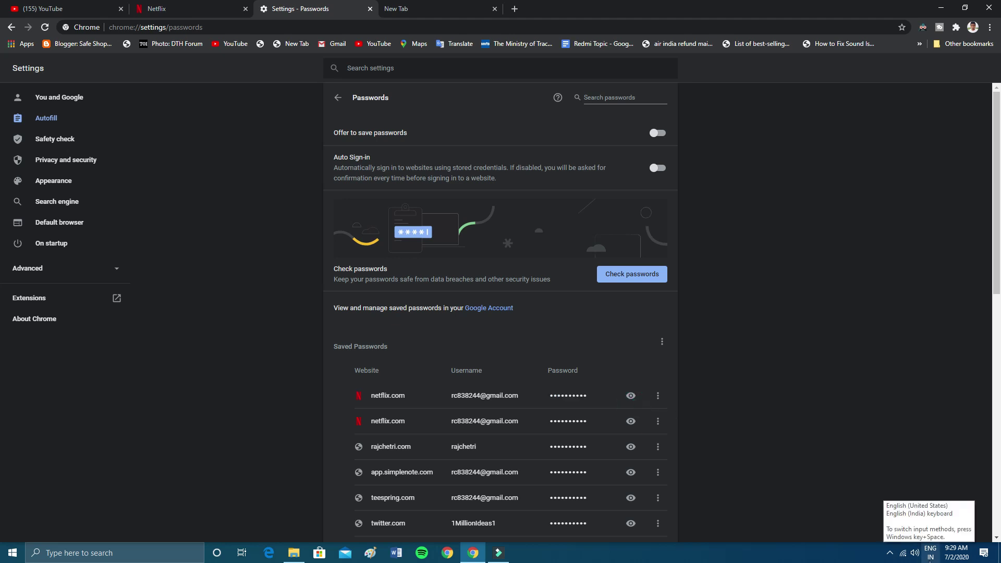
{"action": "left_click", "coordinate": [463, 10]}
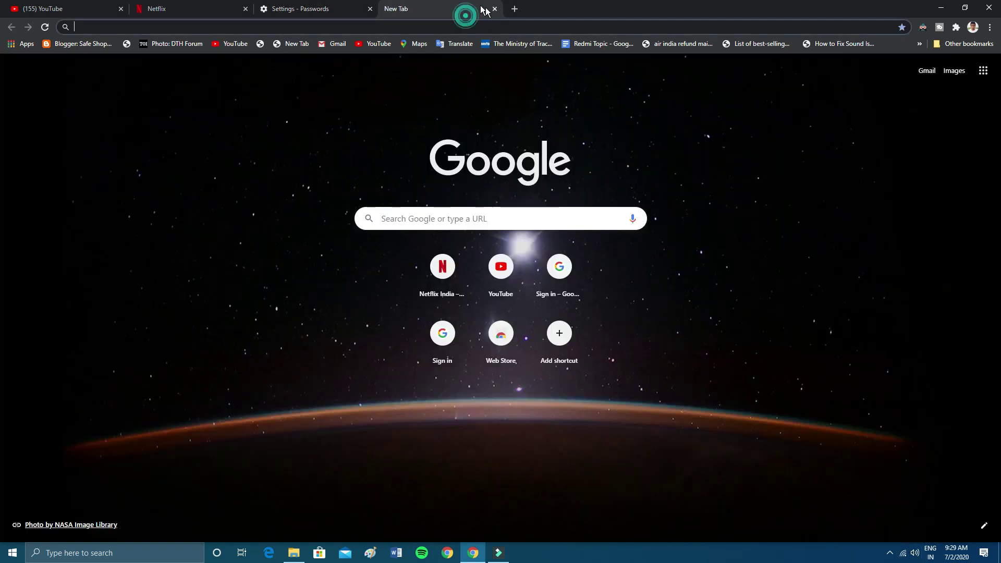
{"action": "left_click", "coordinate": [495, 8]}
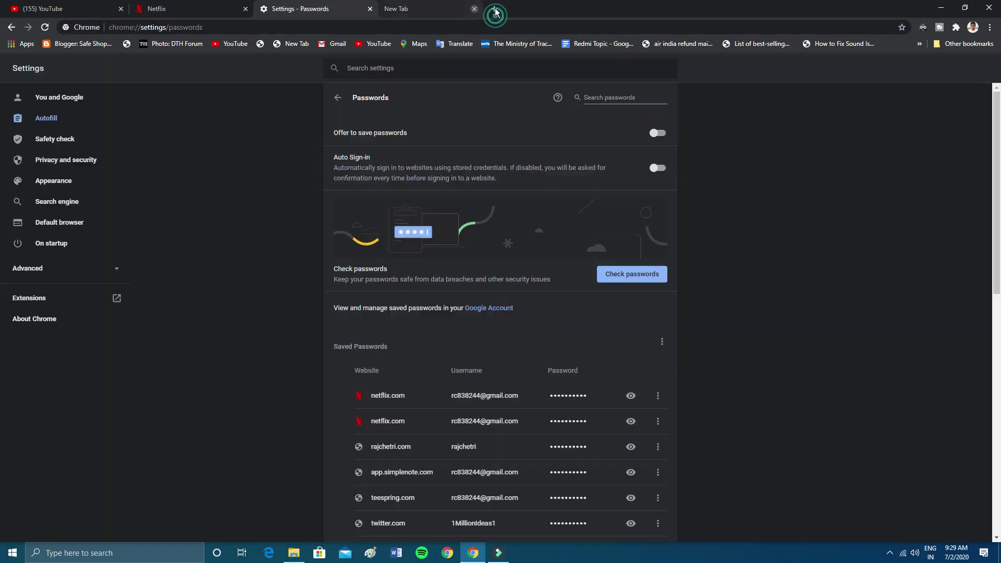
{"action": "left_click", "coordinate": [369, 9]}
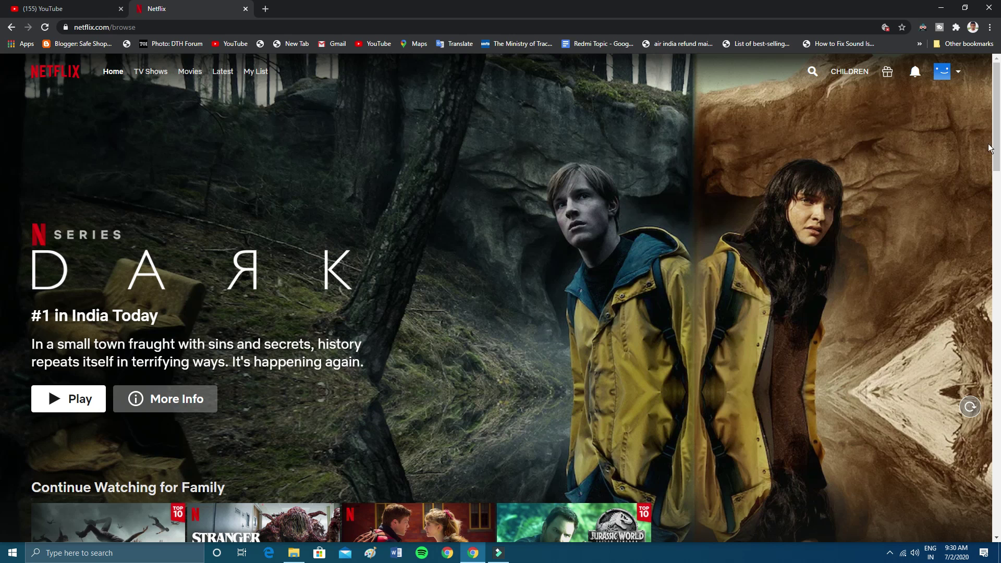
Step: Open the Netflix account page and examine the masked password under Membership & Billing
{"action": "mouse_move", "coordinate": [958, 73]}
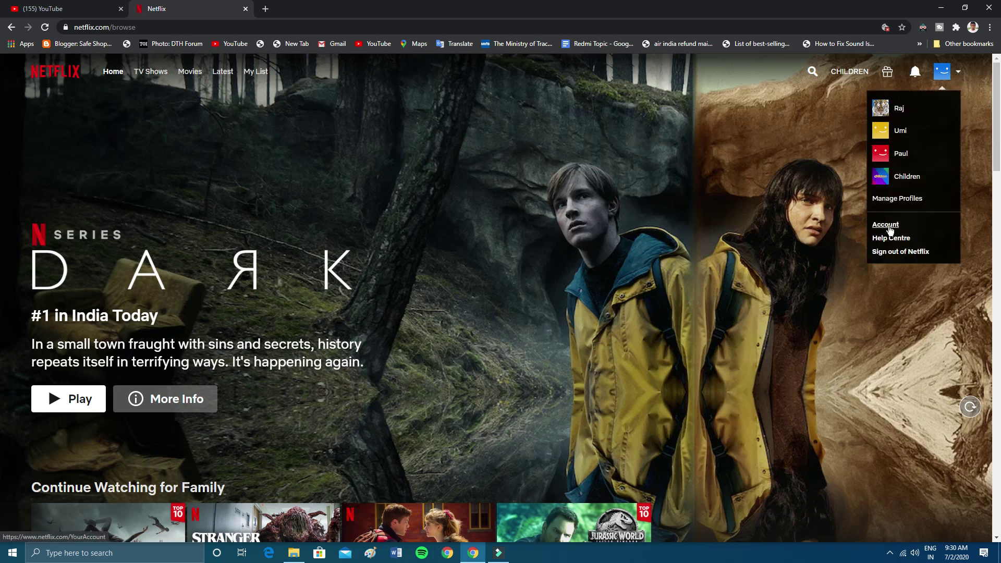
{"action": "left_click", "coordinate": [889, 228]}
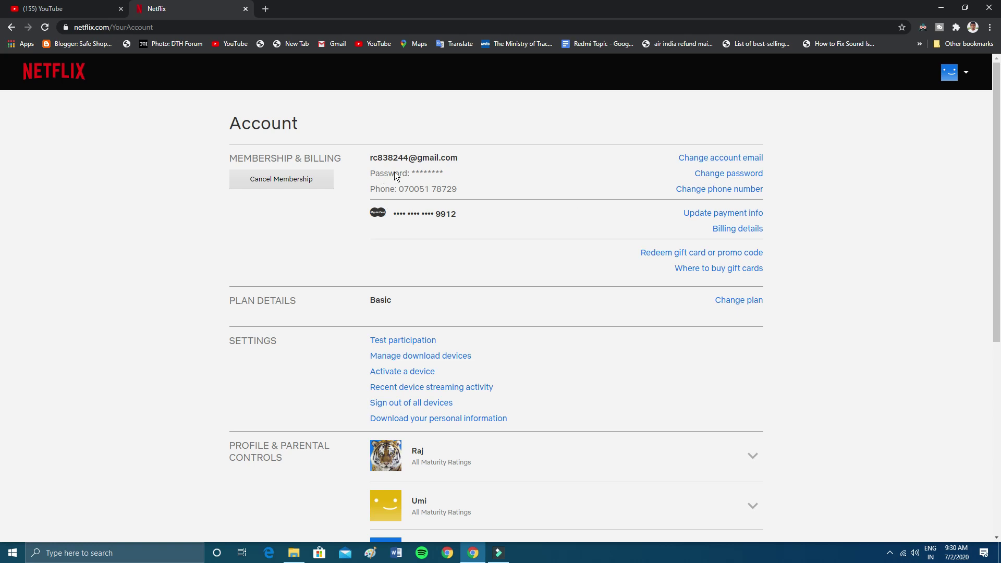
{"action": "left_click_drag", "start_coordinate": [416, 172], "coordinate": [442, 173]}
{"action": "left_click", "coordinate": [429, 174]}
Step: Sign out of Netflix and open the Sign In page
{"action": "mouse_move", "coordinate": [958, 75]}
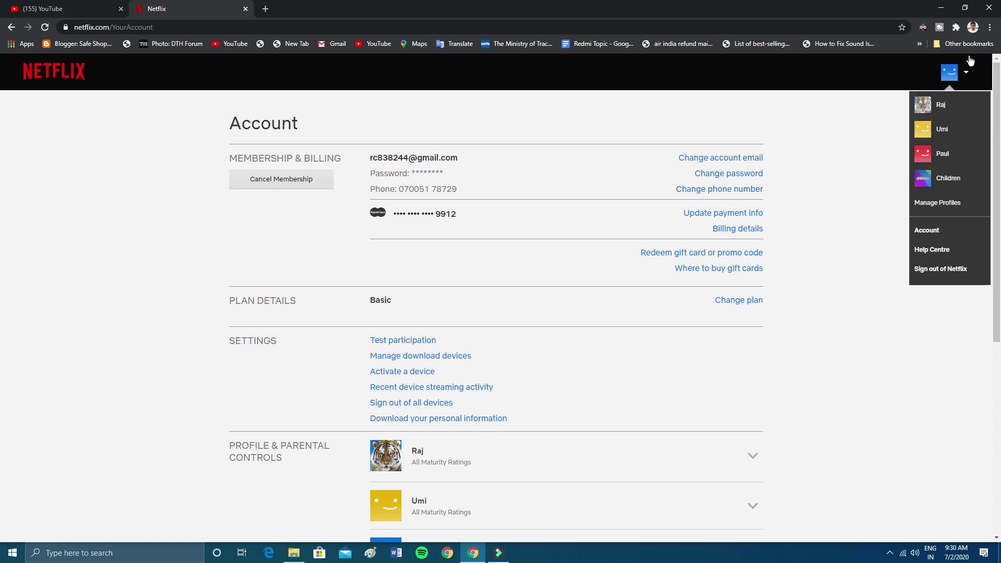
{"action": "left_click", "coordinate": [930, 271]}
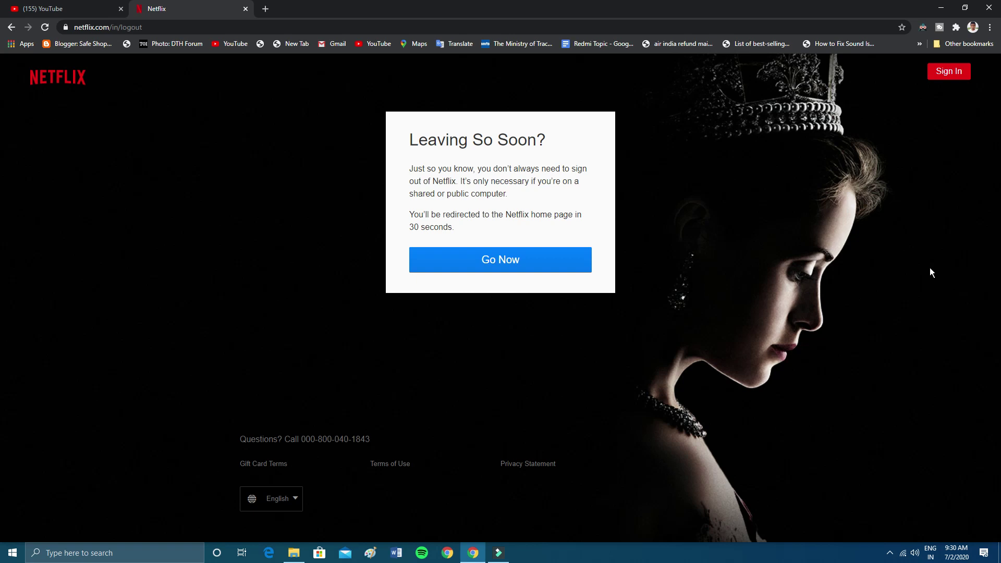
{"action": "left_click", "coordinate": [957, 76]}
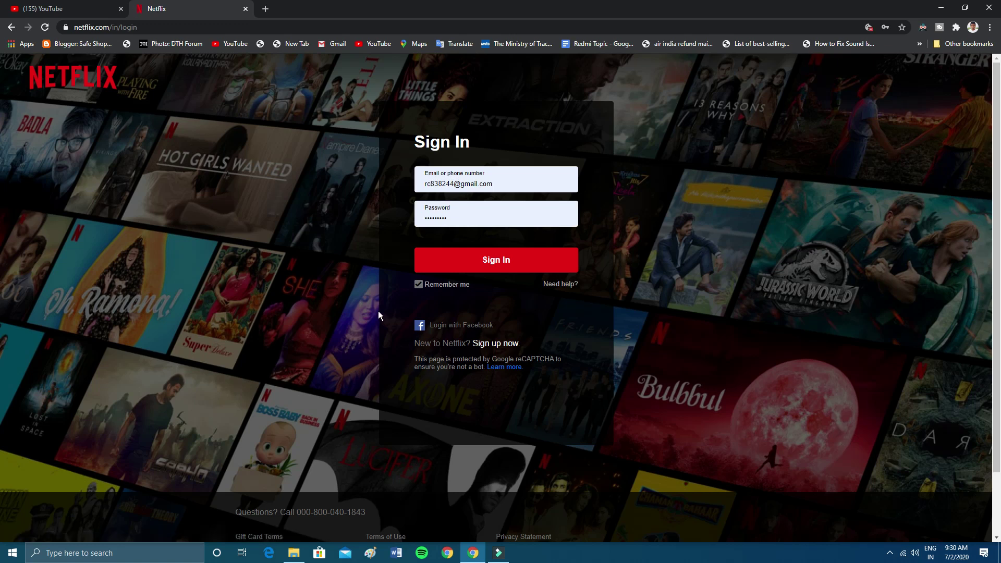
Step: Inspect the sign-in form's password field, change its type attribute to "text" to reveal the password, and close the developer tools
{"action": "right_click", "coordinate": [433, 219]}
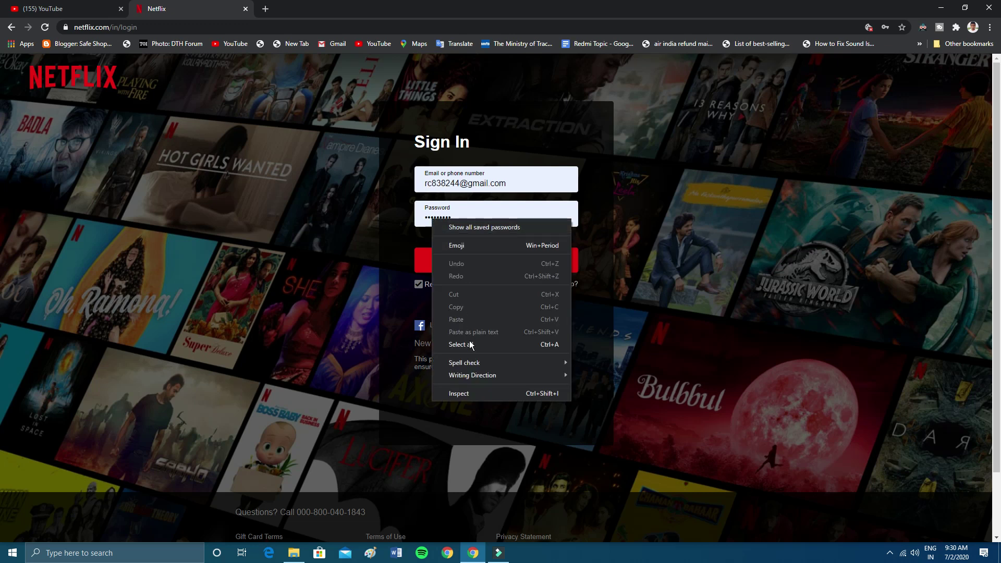
{"action": "left_click", "coordinate": [476, 393]}
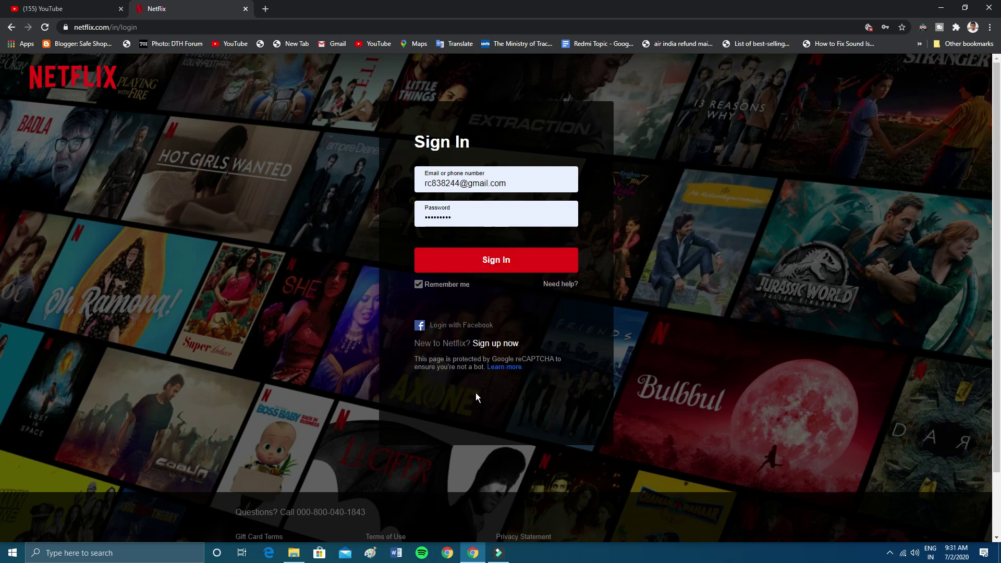
{"action": "key", "text": "ctrl+shift+i"}
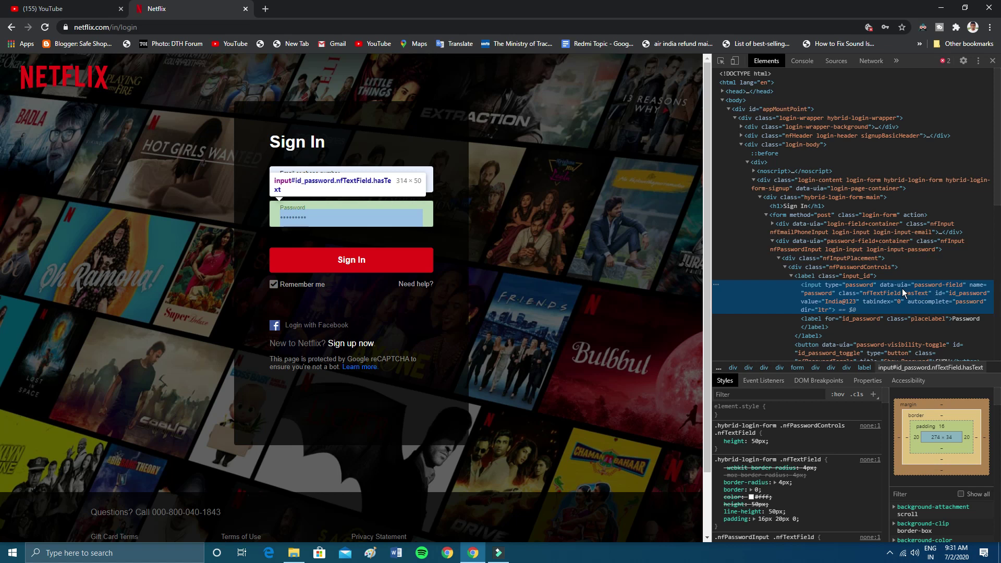
{"action": "double_click", "coordinate": [859, 285]}
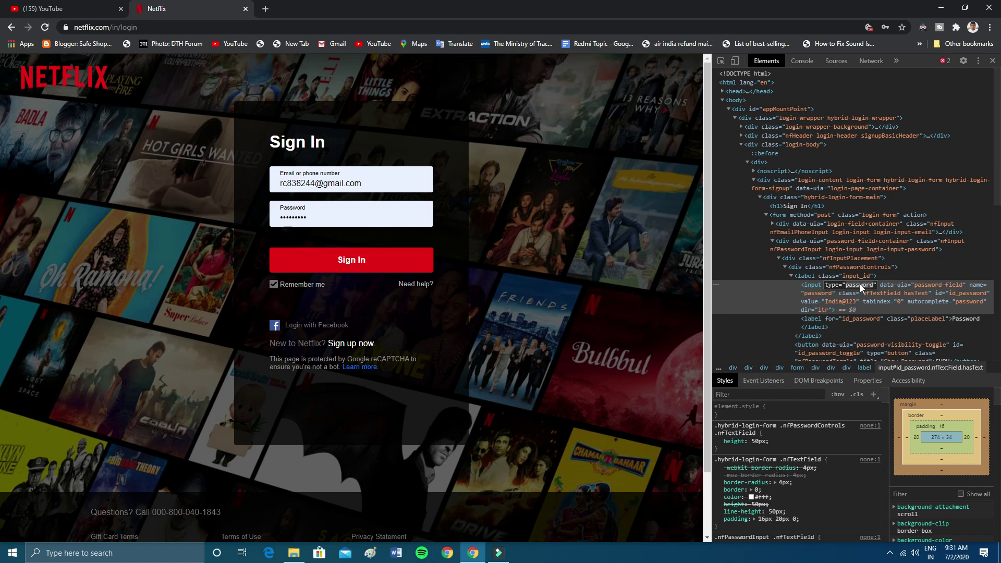
{"action": "type", "text": "e=\"text"}
{"action": "key", "text": "Return"}
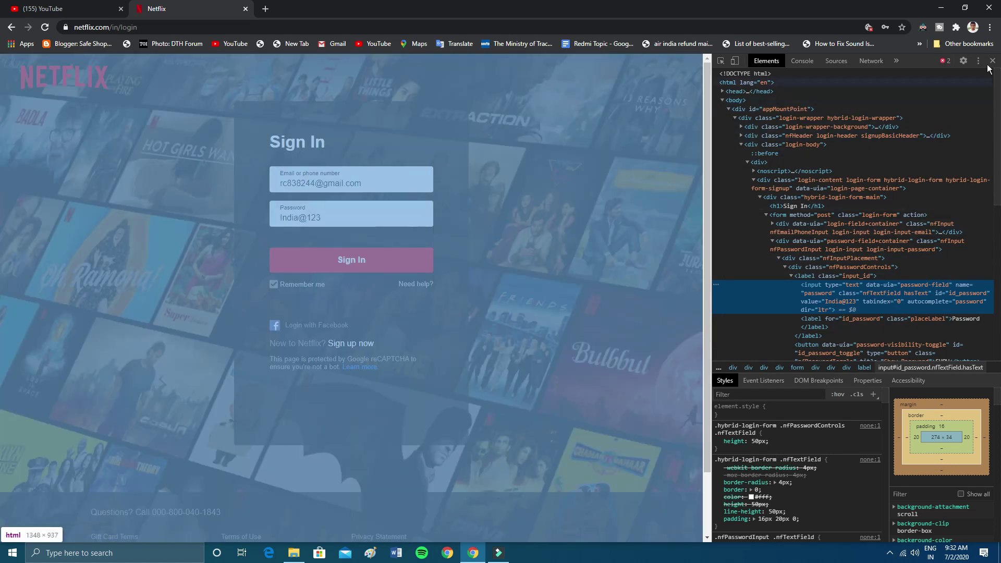
{"action": "left_click", "coordinate": [992, 61]}
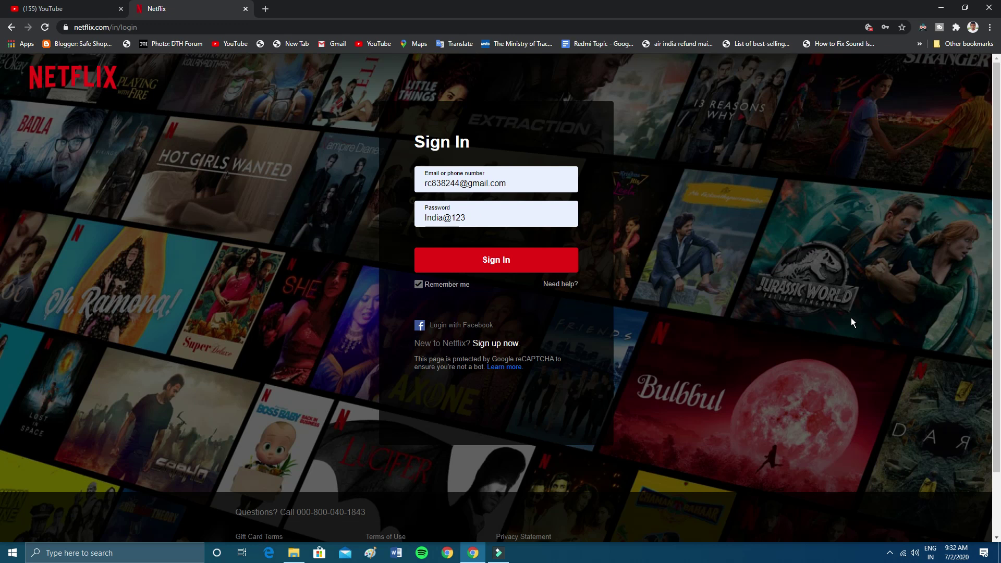
Step: Sign in to Netflix with the filled-in credentials and open the account page with its Change password option
{"action": "left_click", "coordinate": [499, 263]}
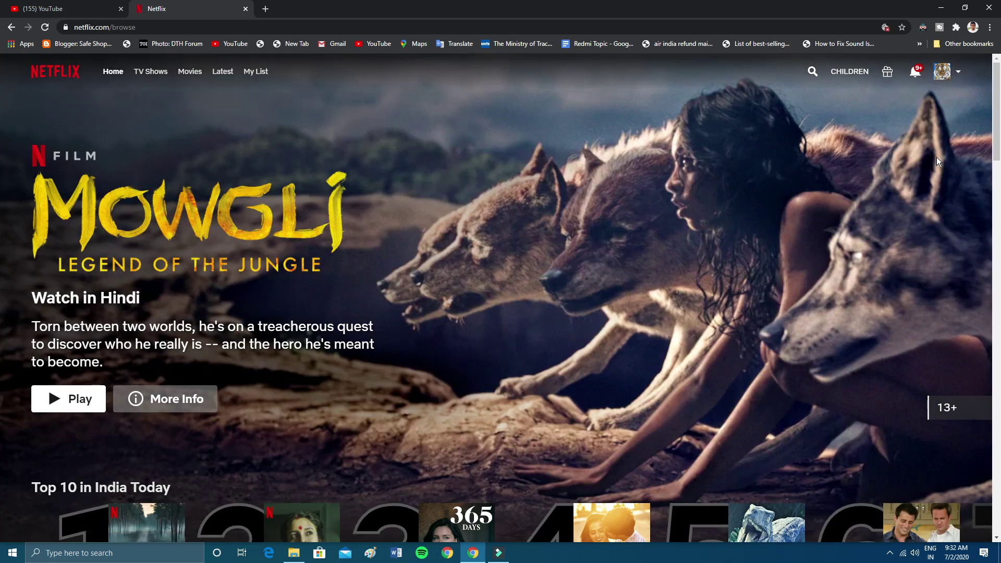
{"action": "mouse_move", "coordinate": [947, 72]}
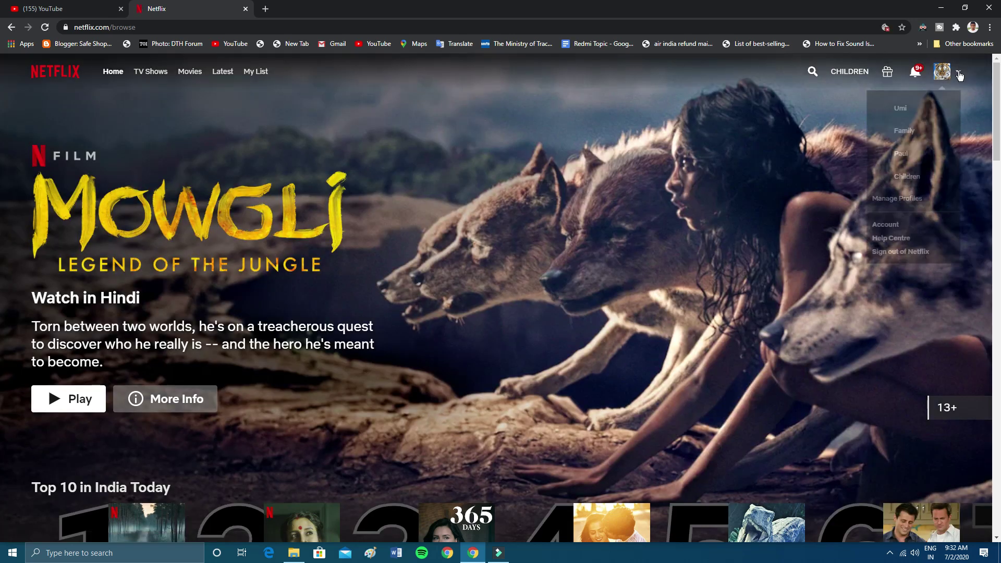
{"action": "left_click", "coordinate": [890, 227]}
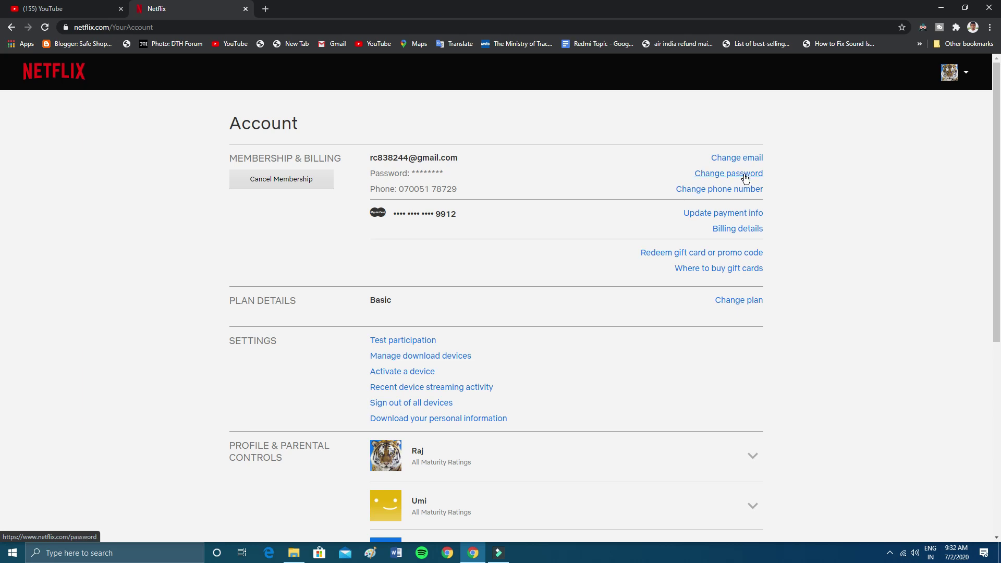
Step: Sign out of the Netflix account again and return to the sign-in form
{"action": "mouse_move", "coordinate": [965, 73]}
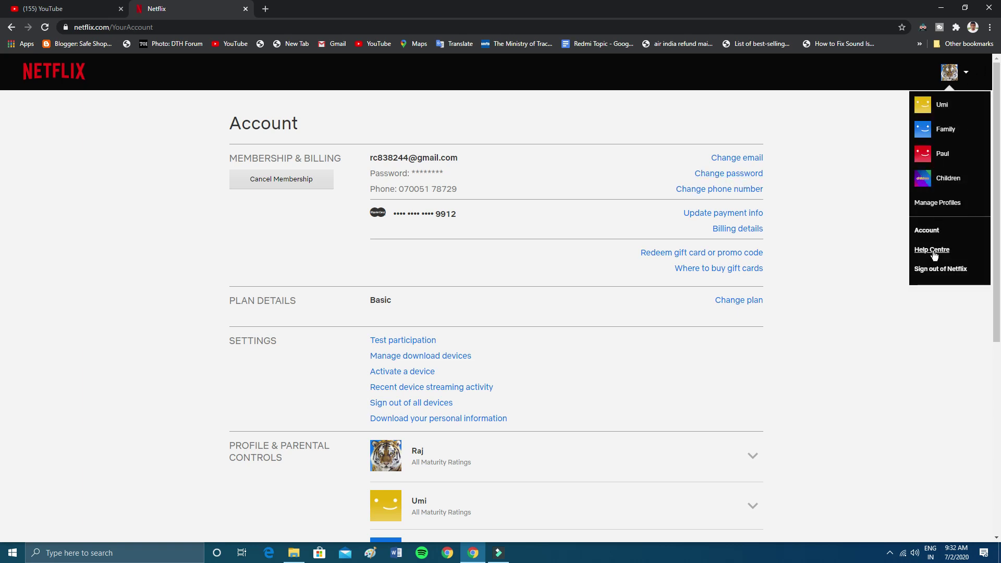
{"action": "left_click", "coordinate": [933, 269]}
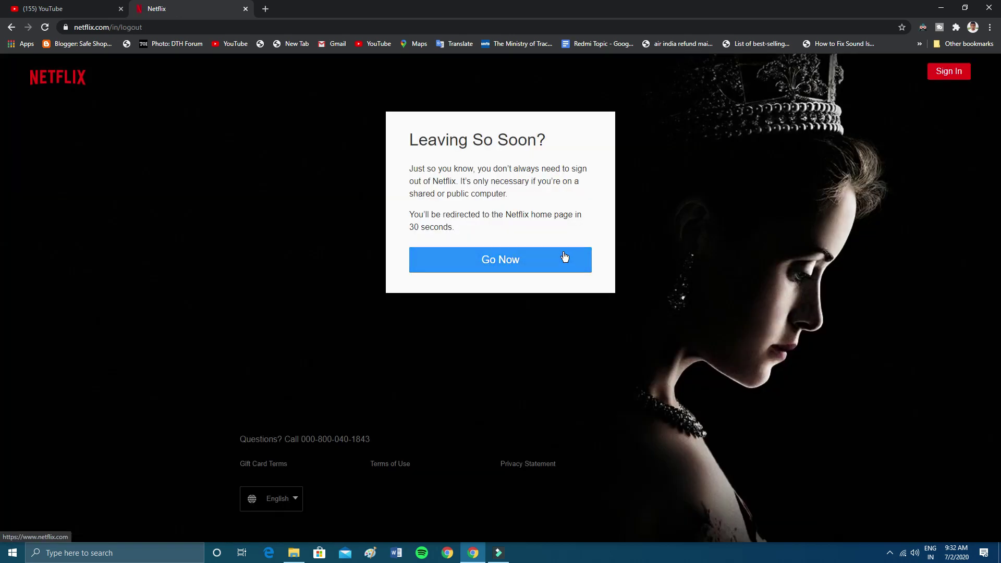
{"action": "left_click", "coordinate": [954, 72]}
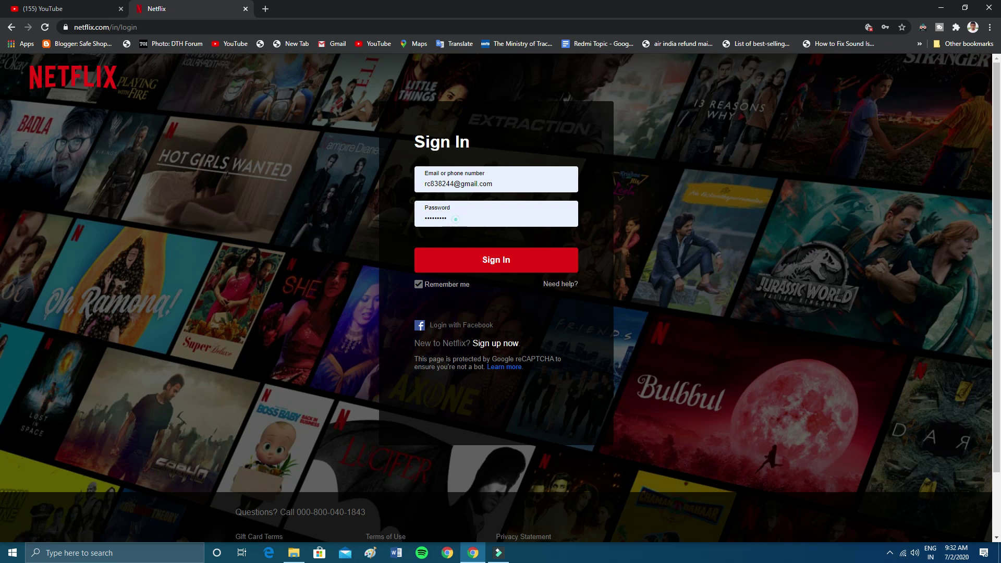
Step: Replace the saved entry in the Password field with a different password and try to sign in
{"action": "double_click", "coordinate": [430, 222]}
{"action": "type", "text": "••••••••"}
{"action": "left_click", "coordinate": [789, 222]}
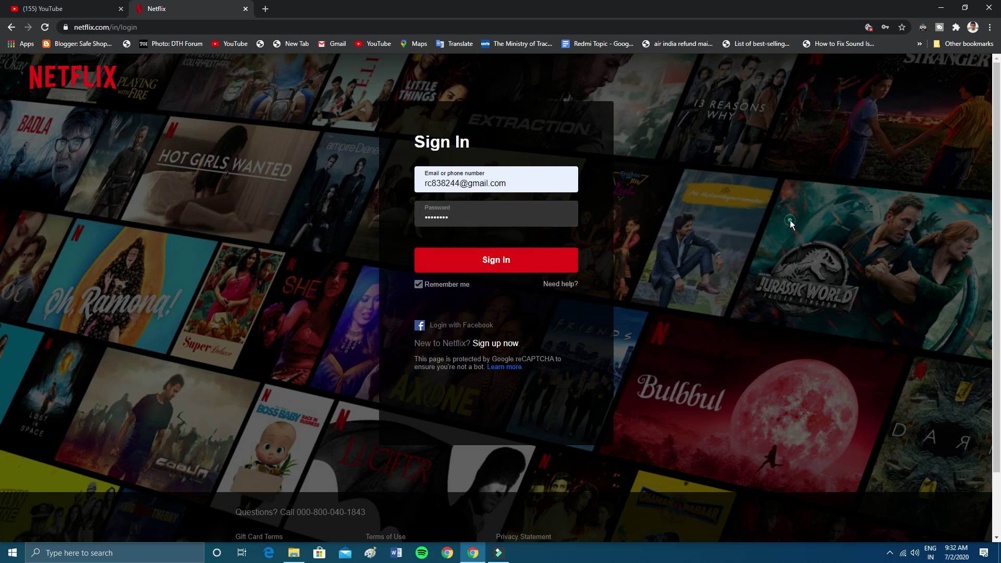
{"action": "left_click", "coordinate": [529, 264]}
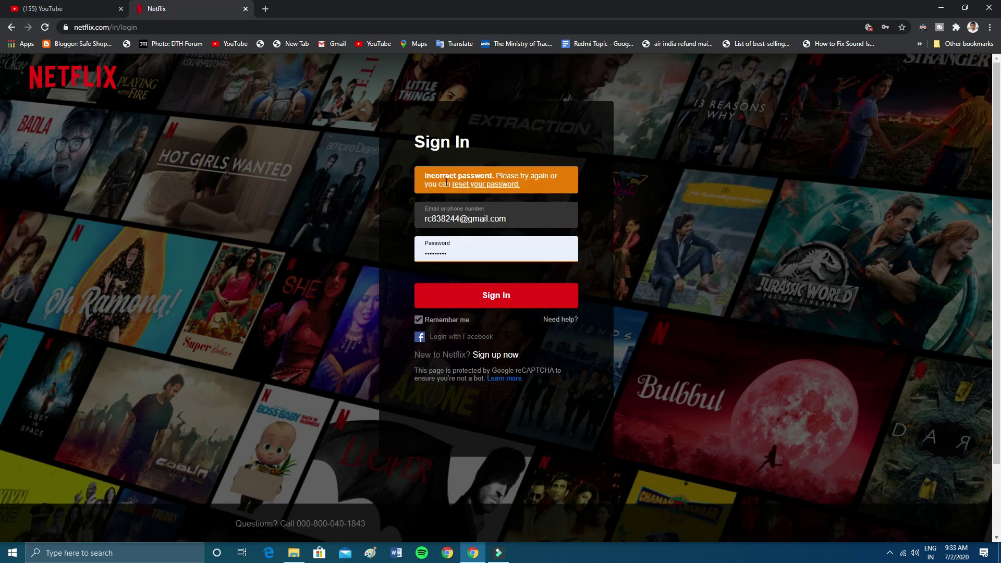
Step: Start the password reset and request the instructions by Email, using the account's email address
{"action": "left_click", "coordinate": [473, 186]}
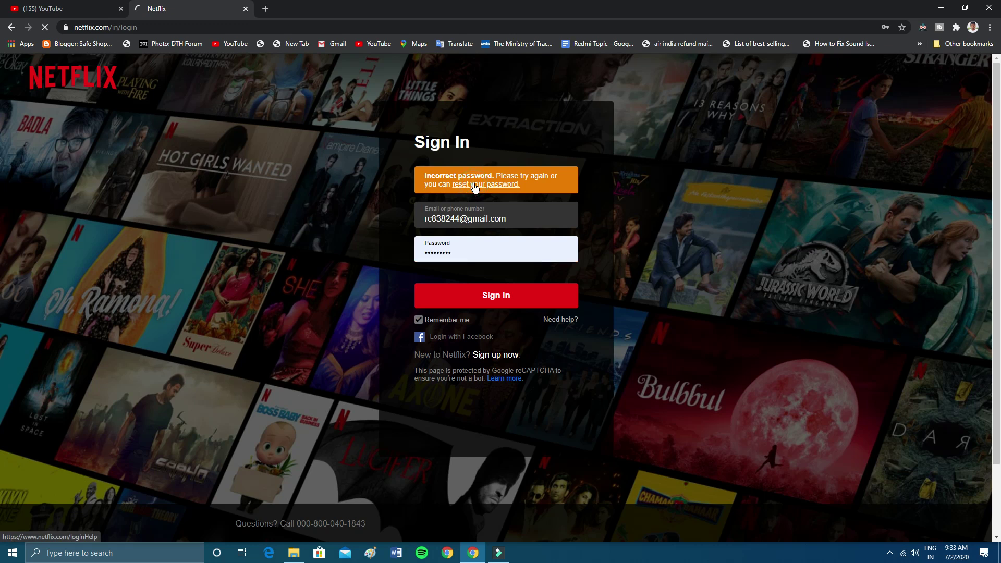
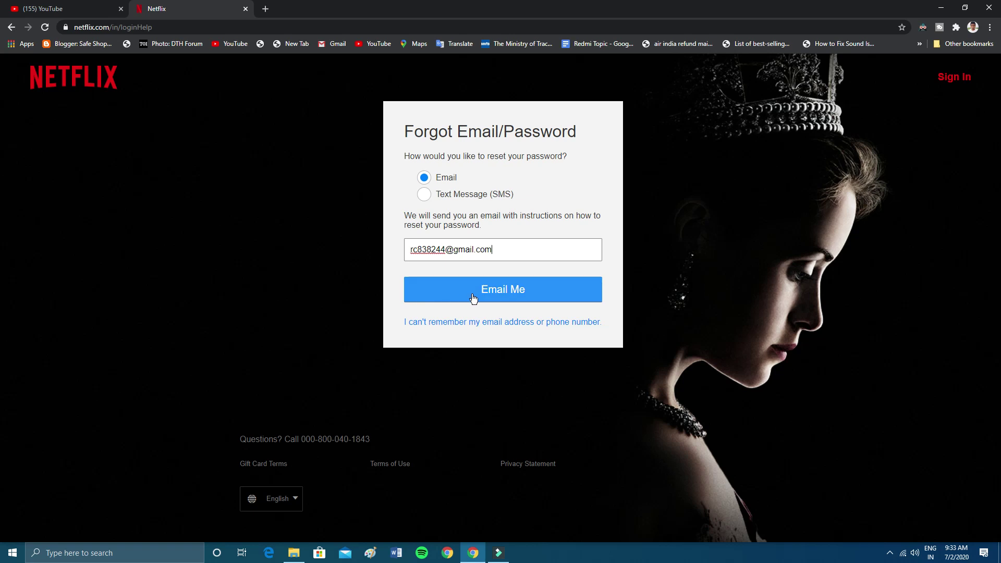
{"action": "left_click", "coordinate": [501, 294]}
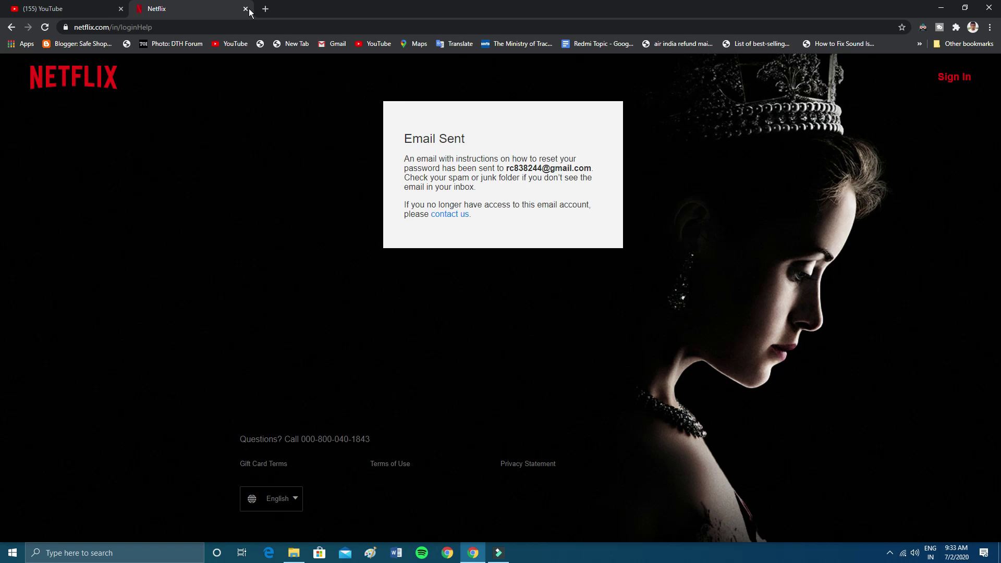
Step: Open Gmail in a new tab and follow the reset link in Netflix's "Complete your password reset request" message
{"action": "left_click", "coordinate": [266, 9]}
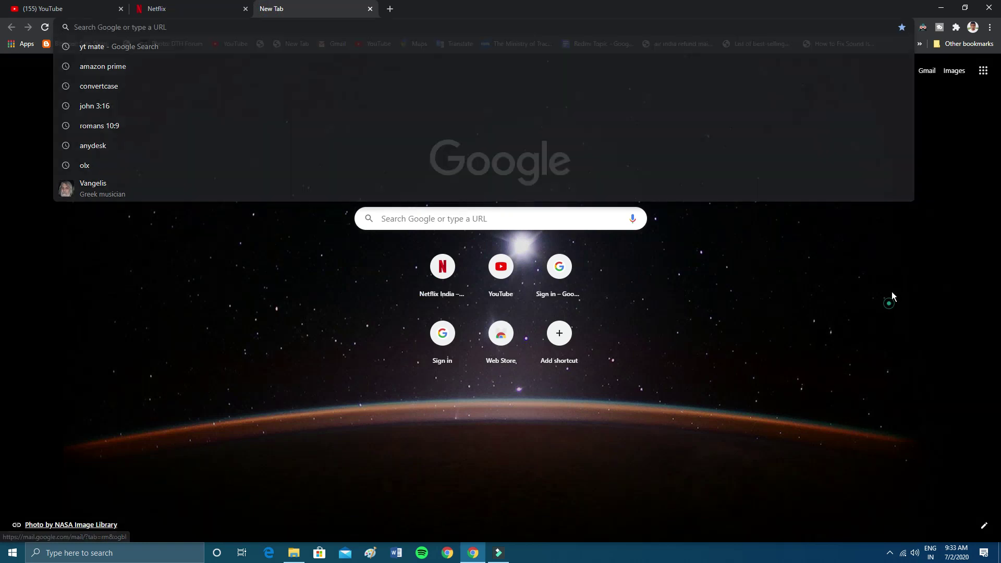
{"action": "left_click", "coordinate": [889, 301]}
{"action": "left_click", "coordinate": [927, 70]}
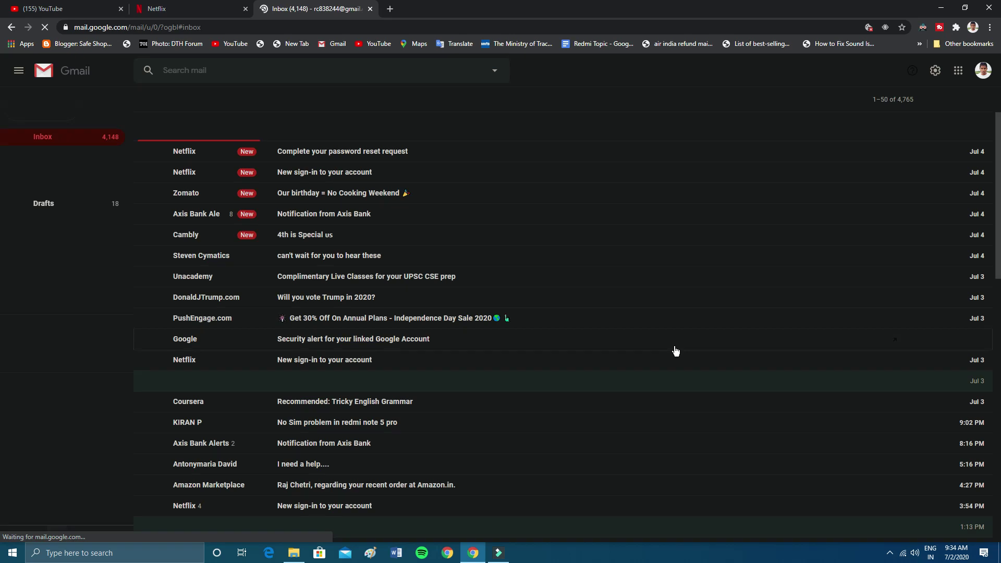
{"action": "left_click", "coordinate": [317, 162]}
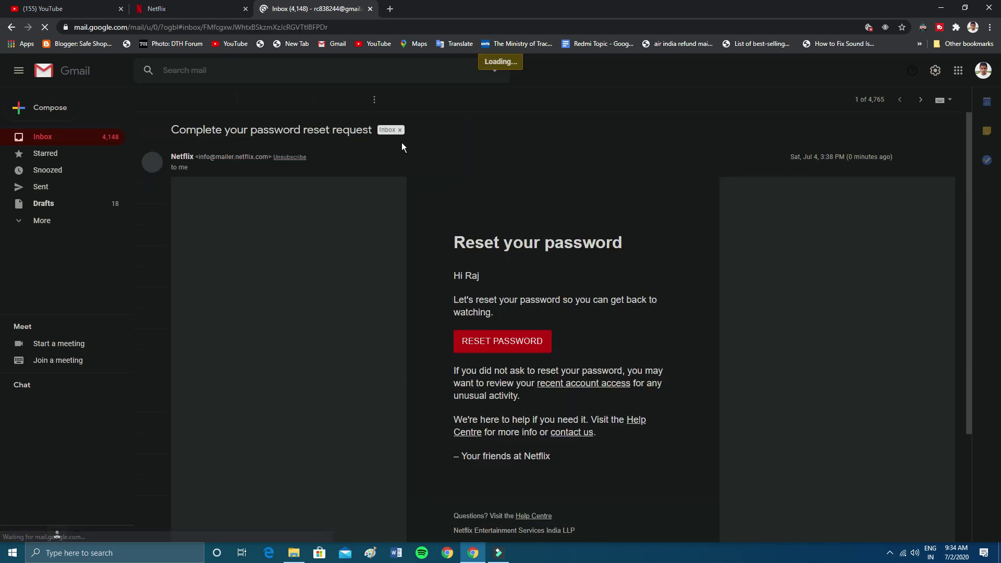
{"action": "left_click", "coordinate": [520, 355]}
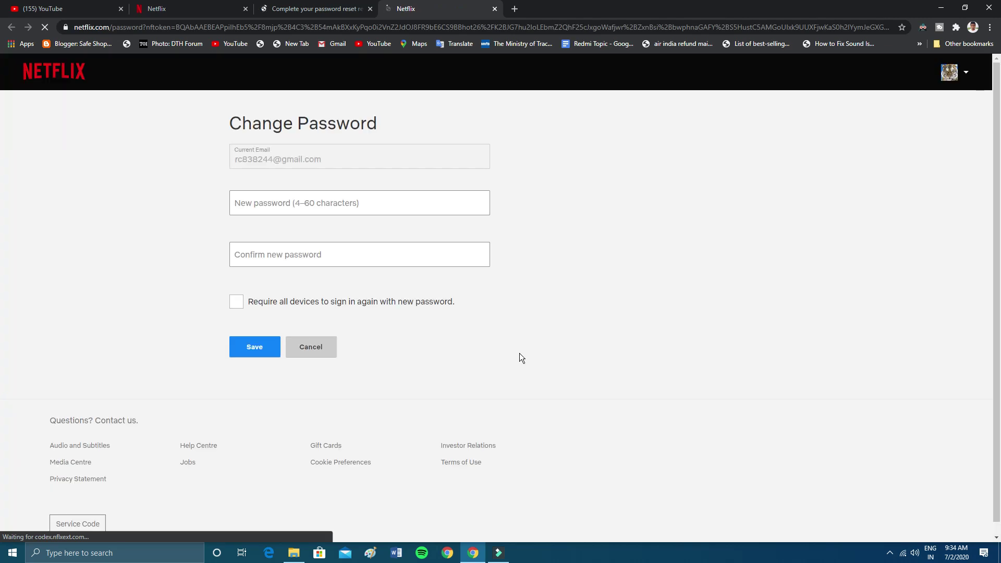
Step: Replace the autofilled entry in the New password field with the new account password
{"action": "left_click", "coordinate": [267, 208]}
{"action": "key", "text": "ctrl+a"}
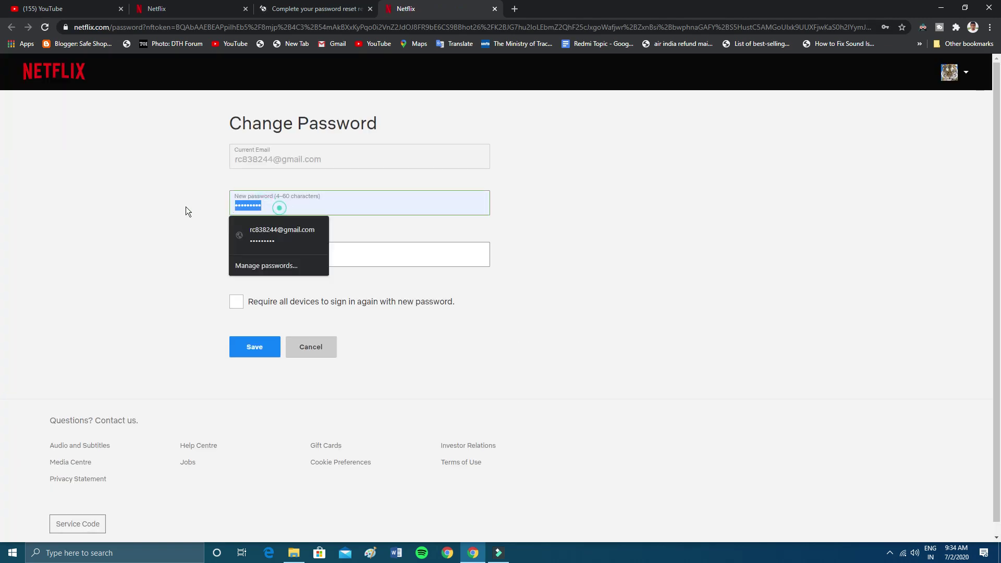
{"action": "key", "text": "BackSpace"}
{"action": "type", "text": "•••••••••"}
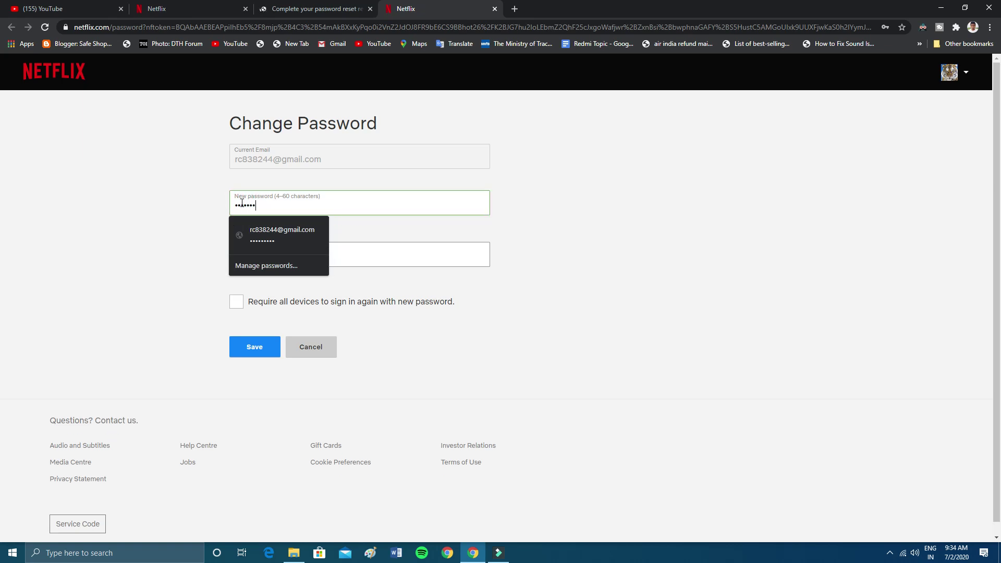
{"action": "type", "text": "••••••••"}
Step: Repeat the new password in the Confirm new password field and save the password change
{"action": "left_click", "coordinate": [383, 254]}
{"action": "type", "text": "••••••••"}
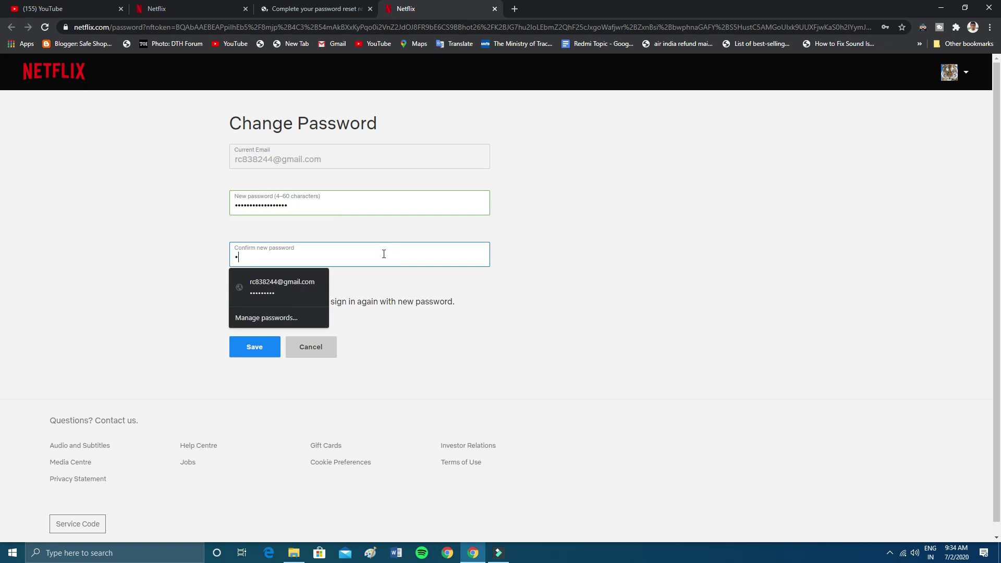
{"action": "type", "text": "•••••••••"}
{"action": "left_click", "coordinate": [777, 397]}
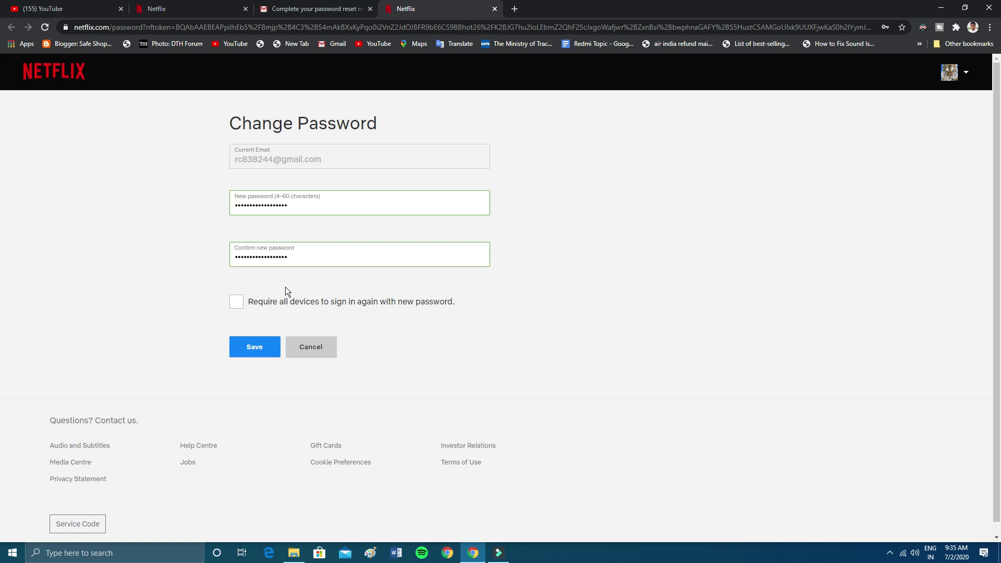
{"action": "left_click", "coordinate": [264, 354]}
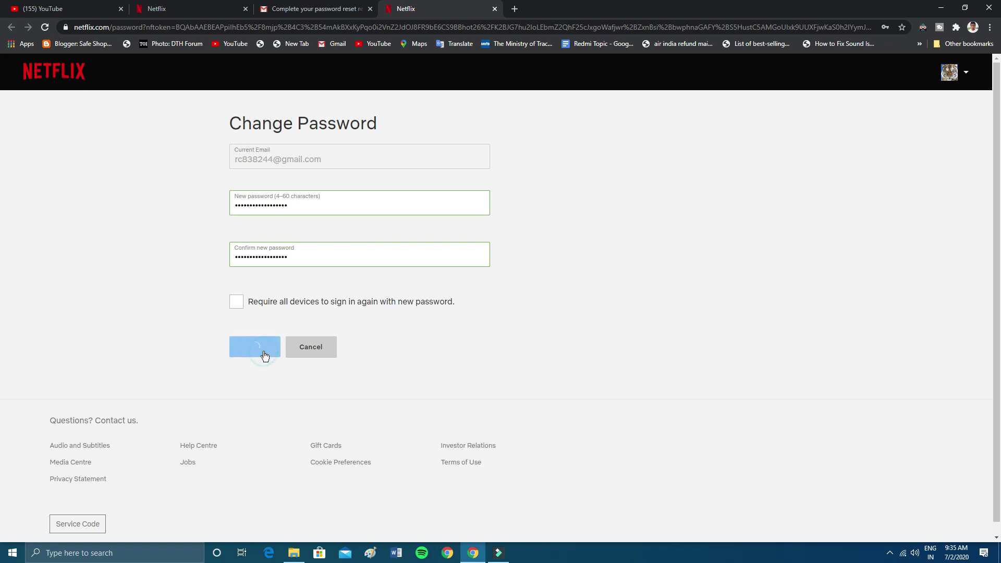